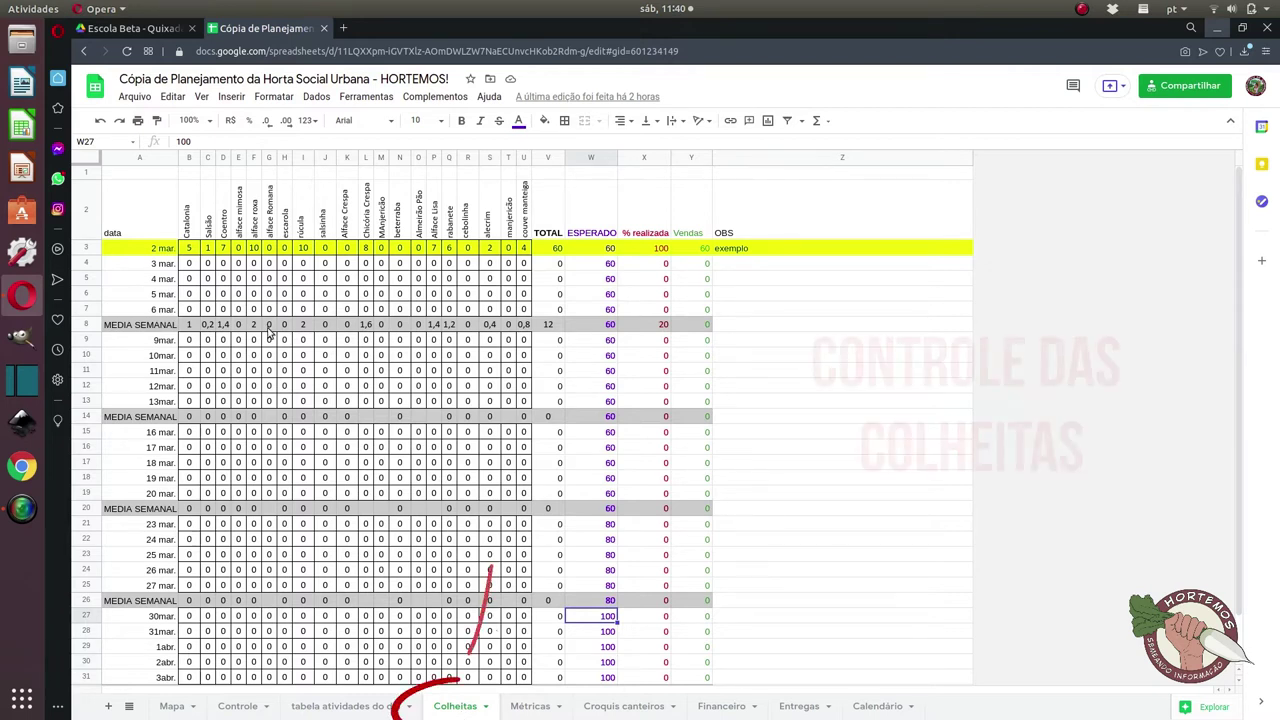
Step: Examine the 2 mar. example row in the Colheitas sheet and the afofar a terra and alinhar o canteiro example times in Métricas
click(82, 251)
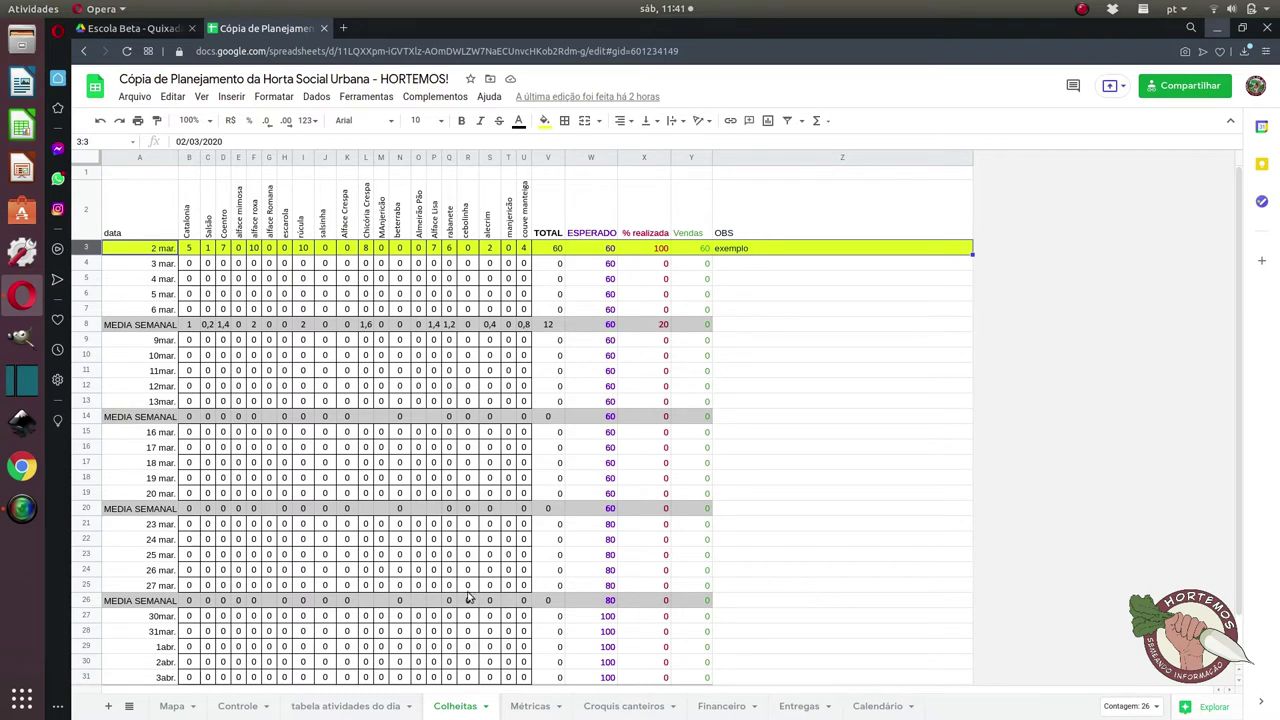
click(536, 711)
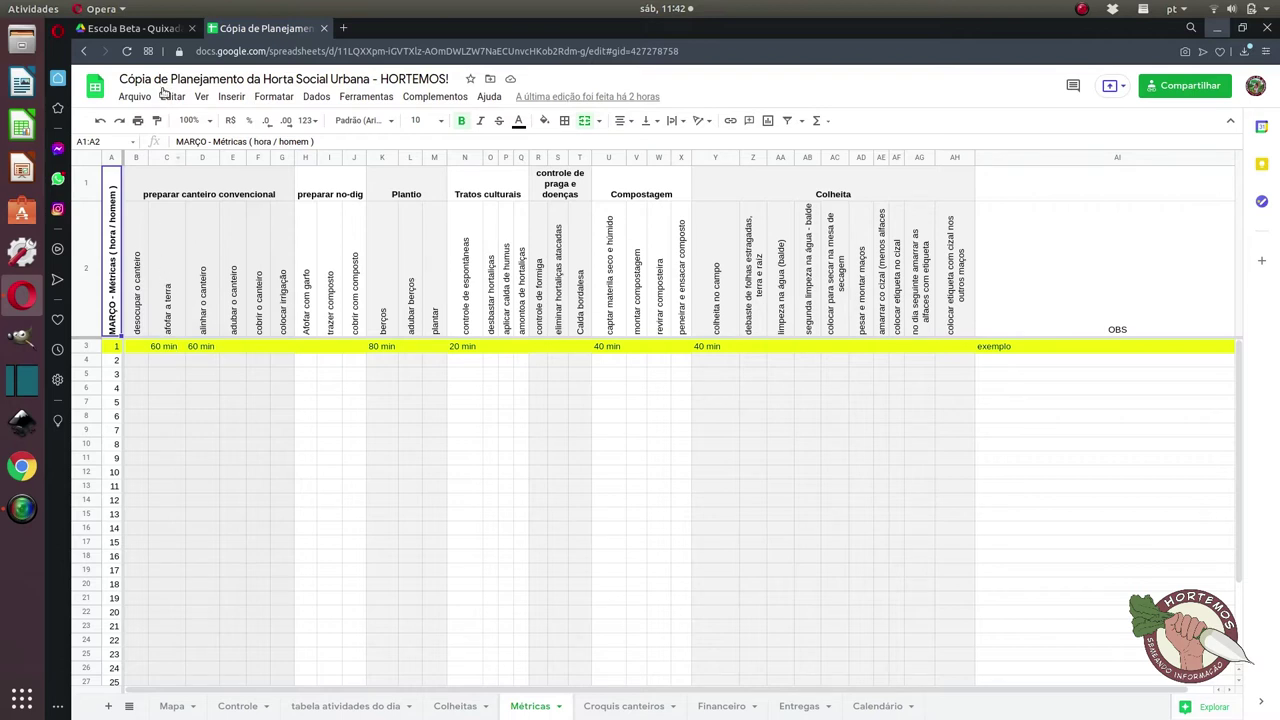
click(168, 160)
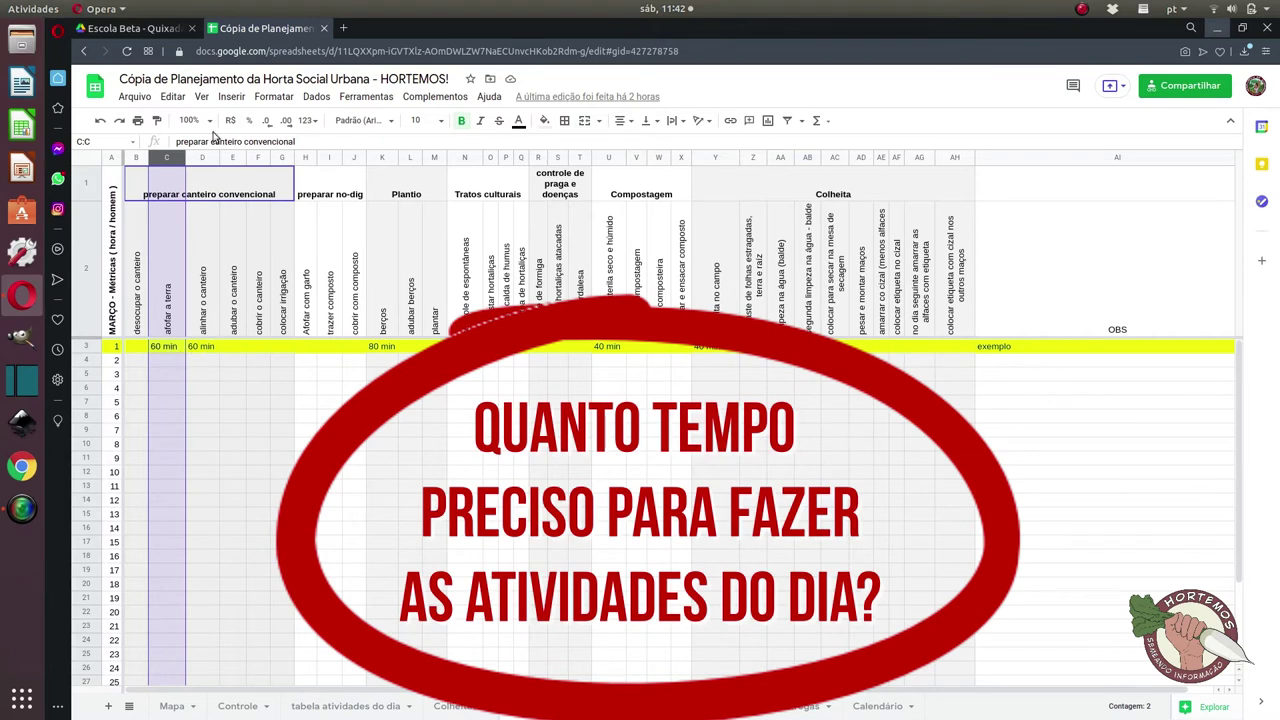
click(201, 350)
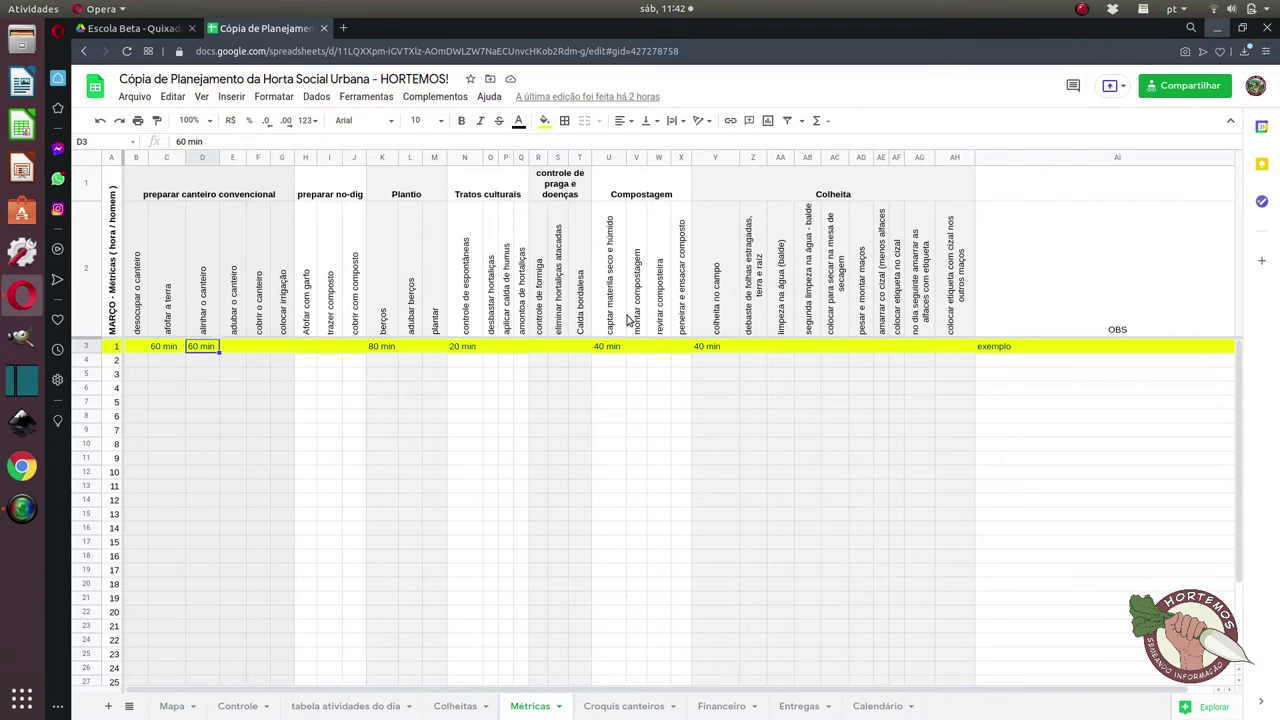
click(173, 351)
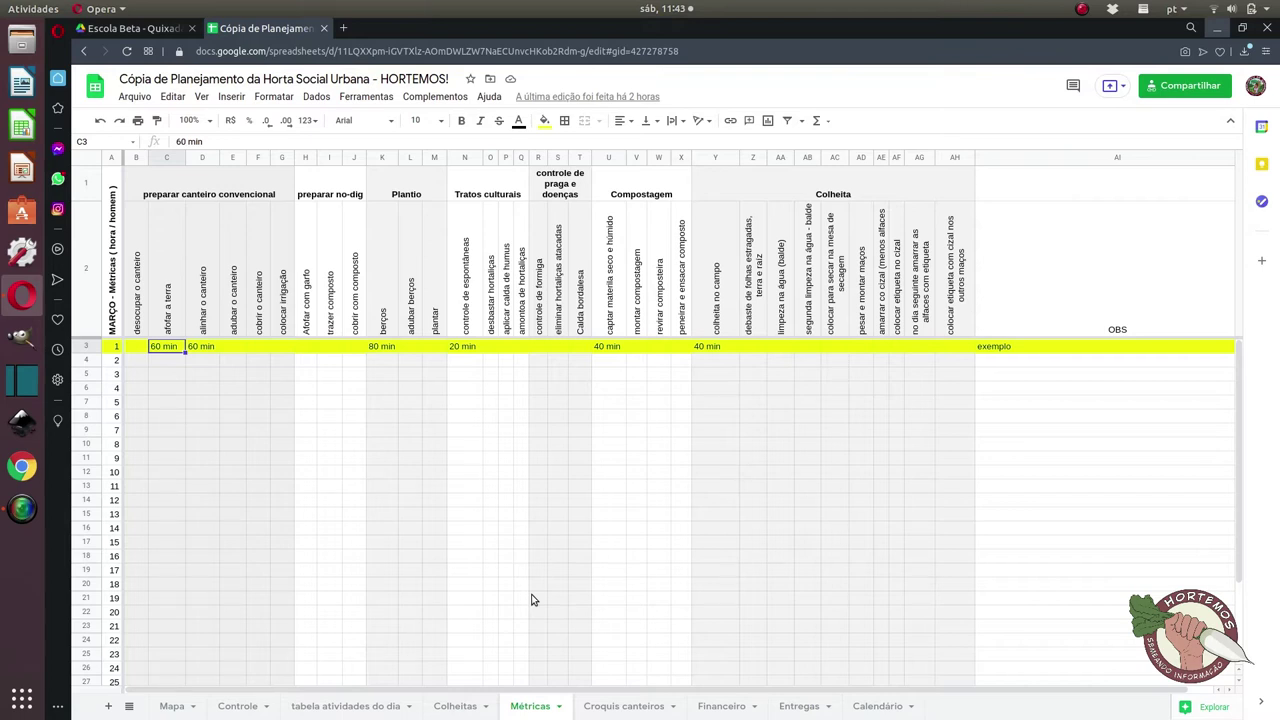
Step: Examine the planting bed layouts for Formato Canteiro 1, 2 and 3 in the Croquis canteiros sheet
click(617, 708)
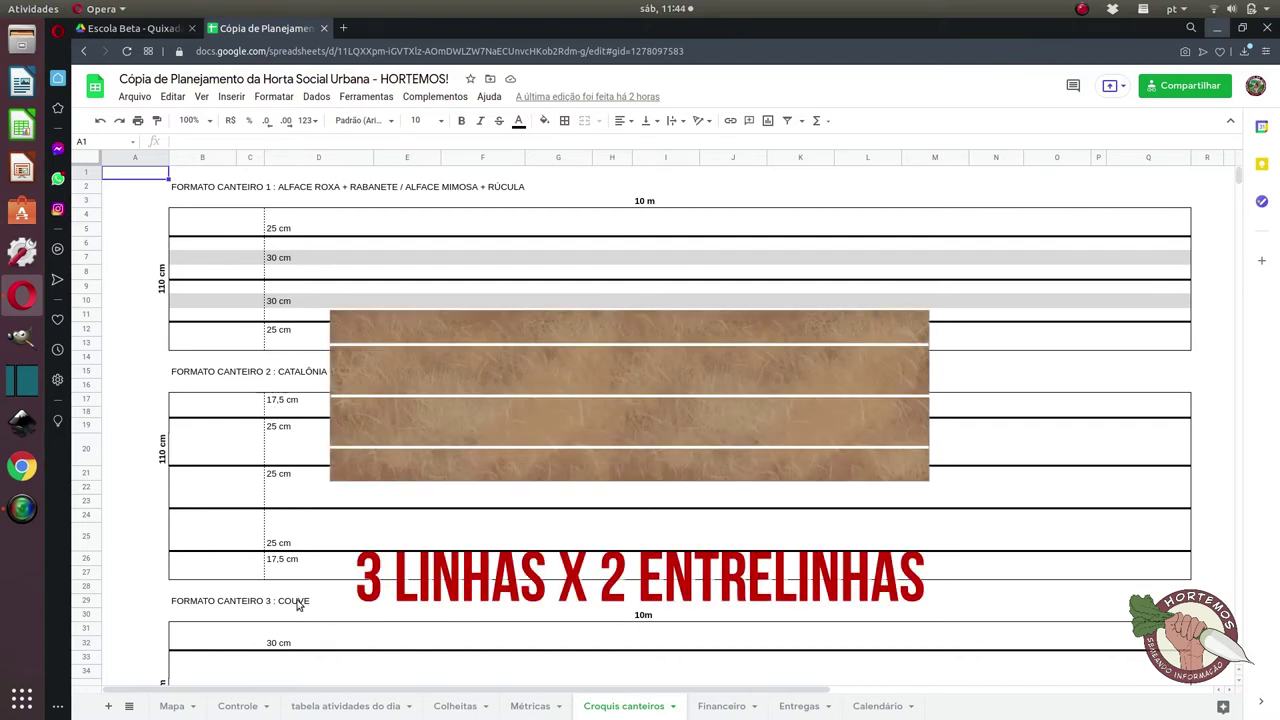
scroll(297, 605, down, 2)
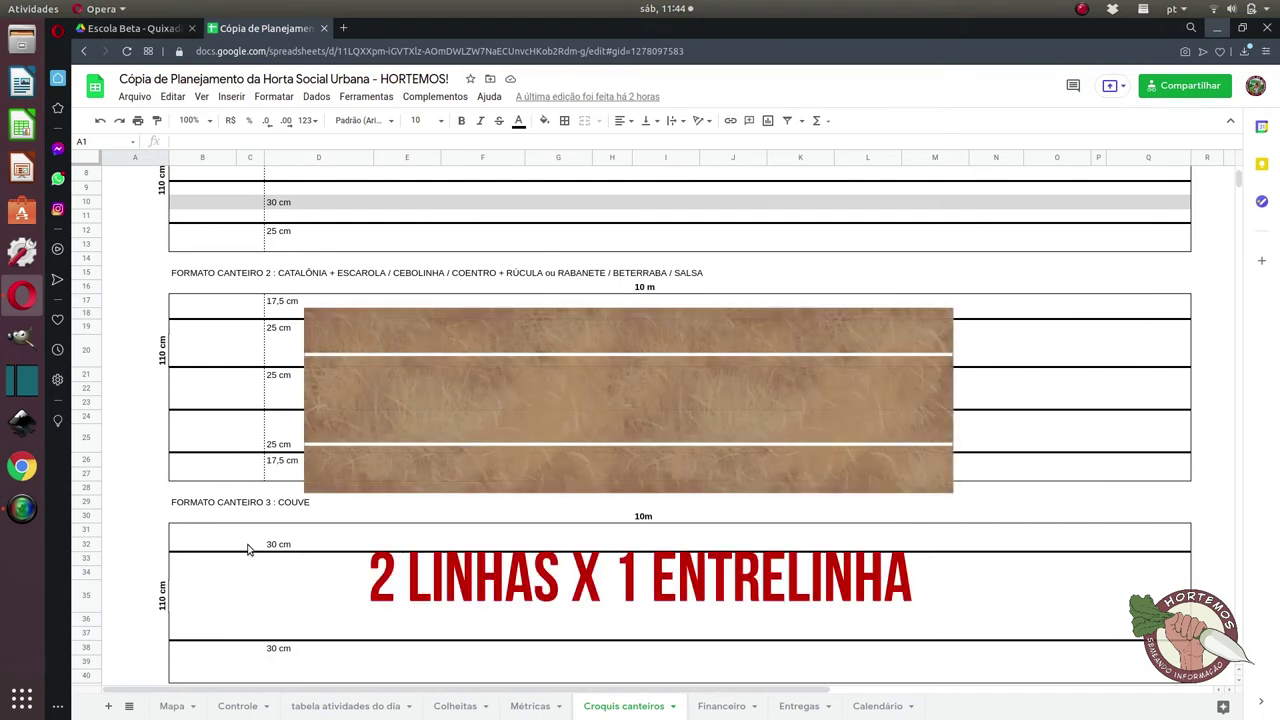
scroll(248, 549, up, 3)
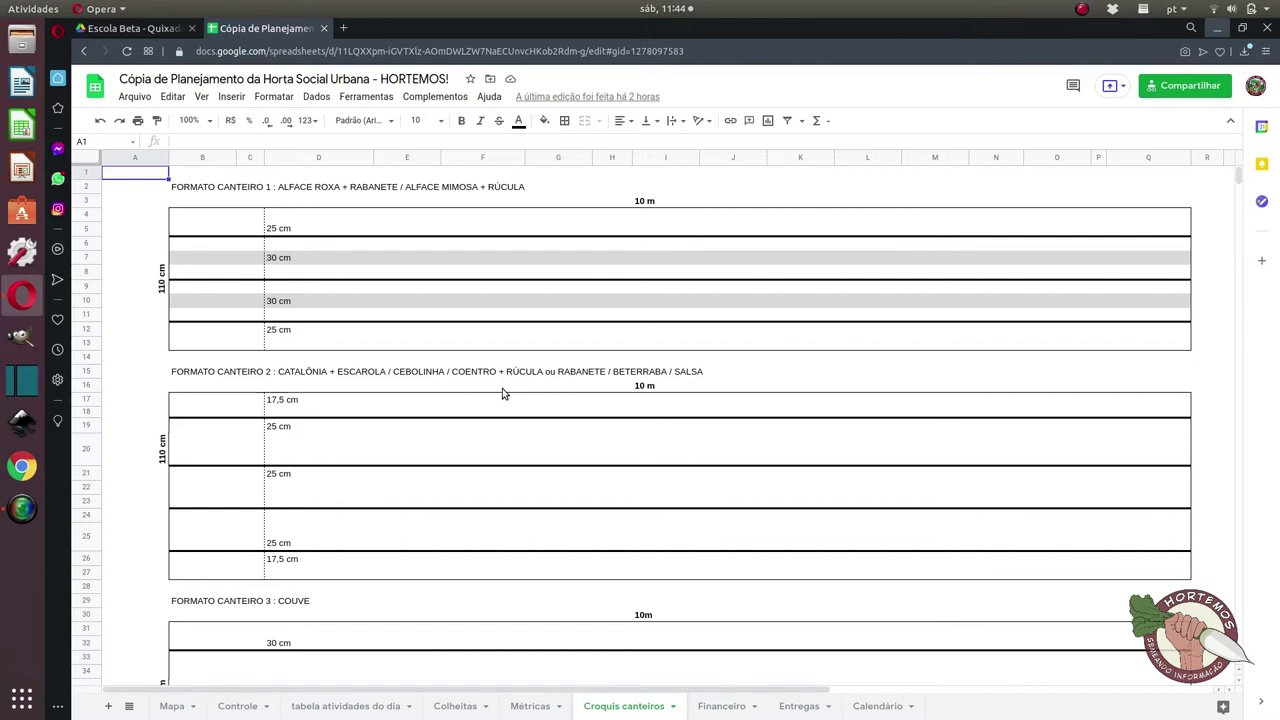
Step: Review the invest Social, Vendas and Outros income rows and January's previsto and real columns in the Financeiro sheet
click(729, 707)
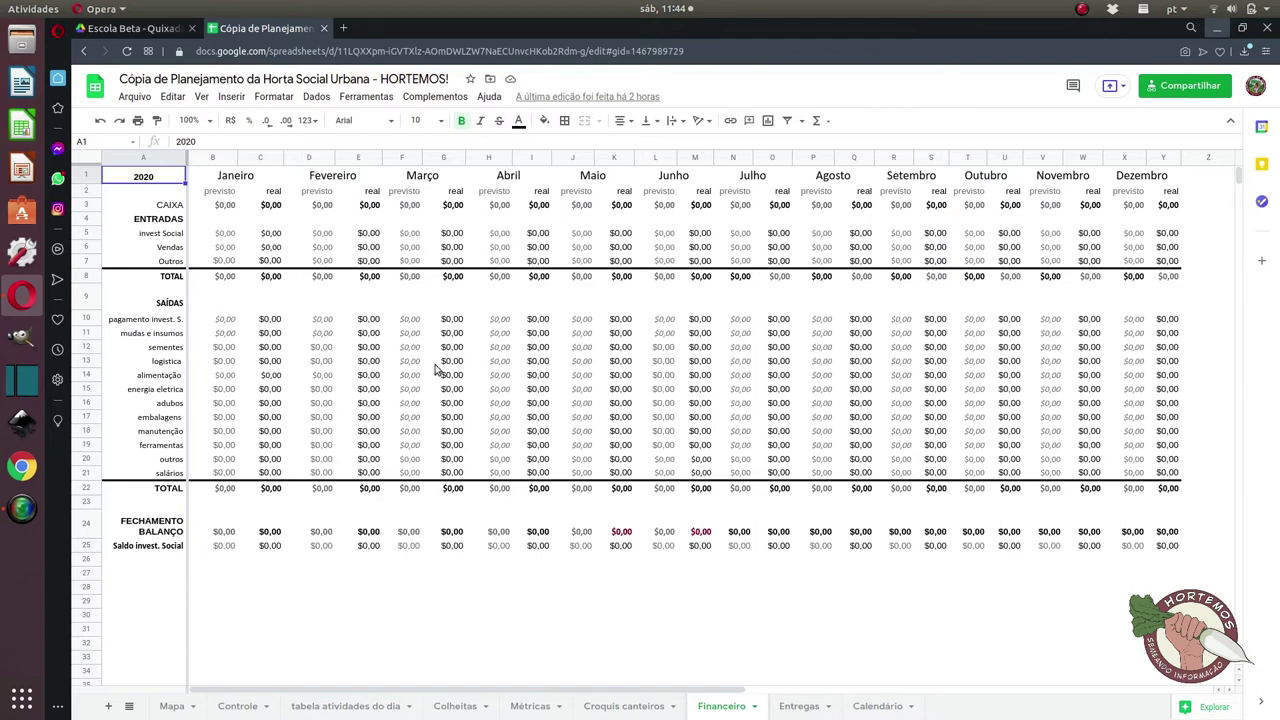
click(87, 233)
click(87, 247)
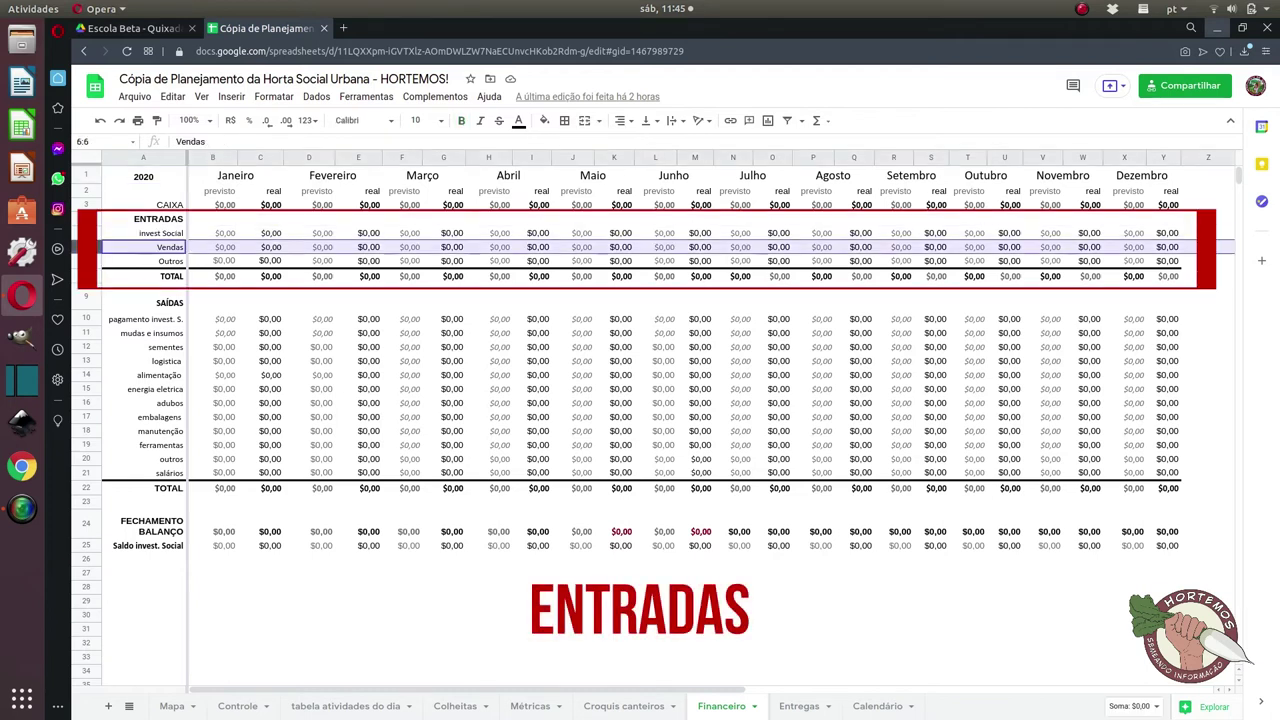
click(86, 261)
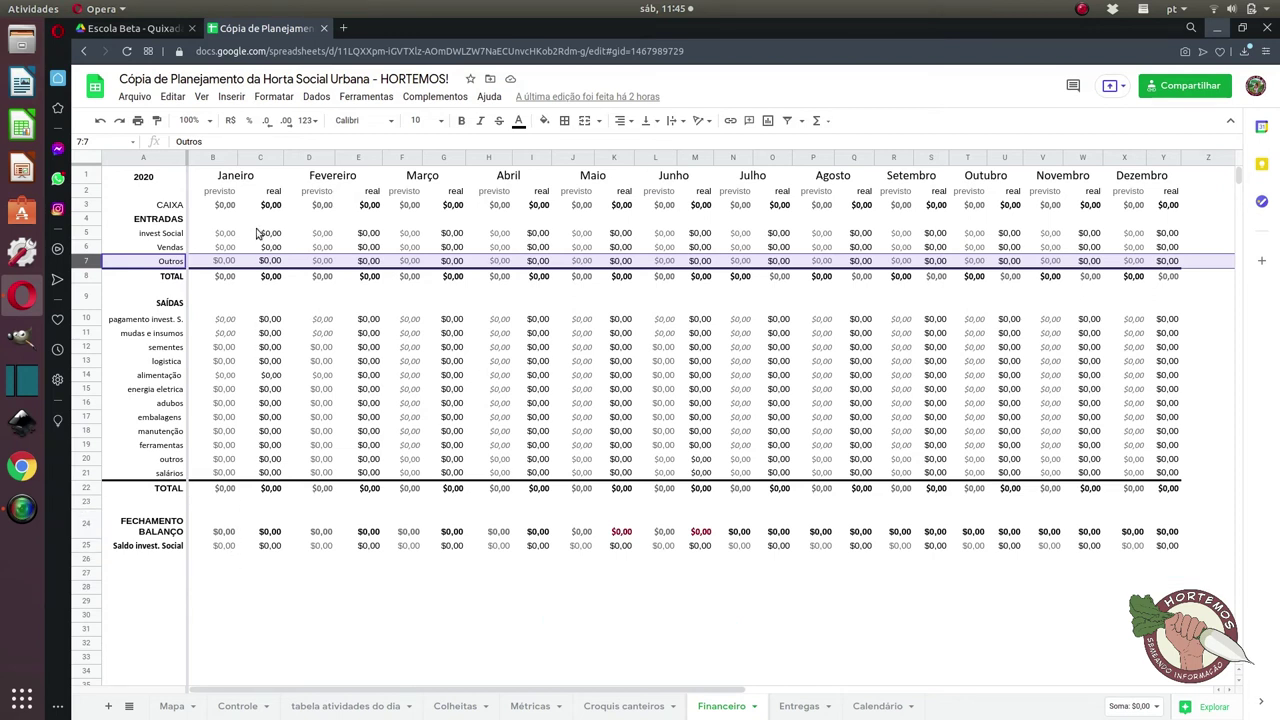
click(214, 158)
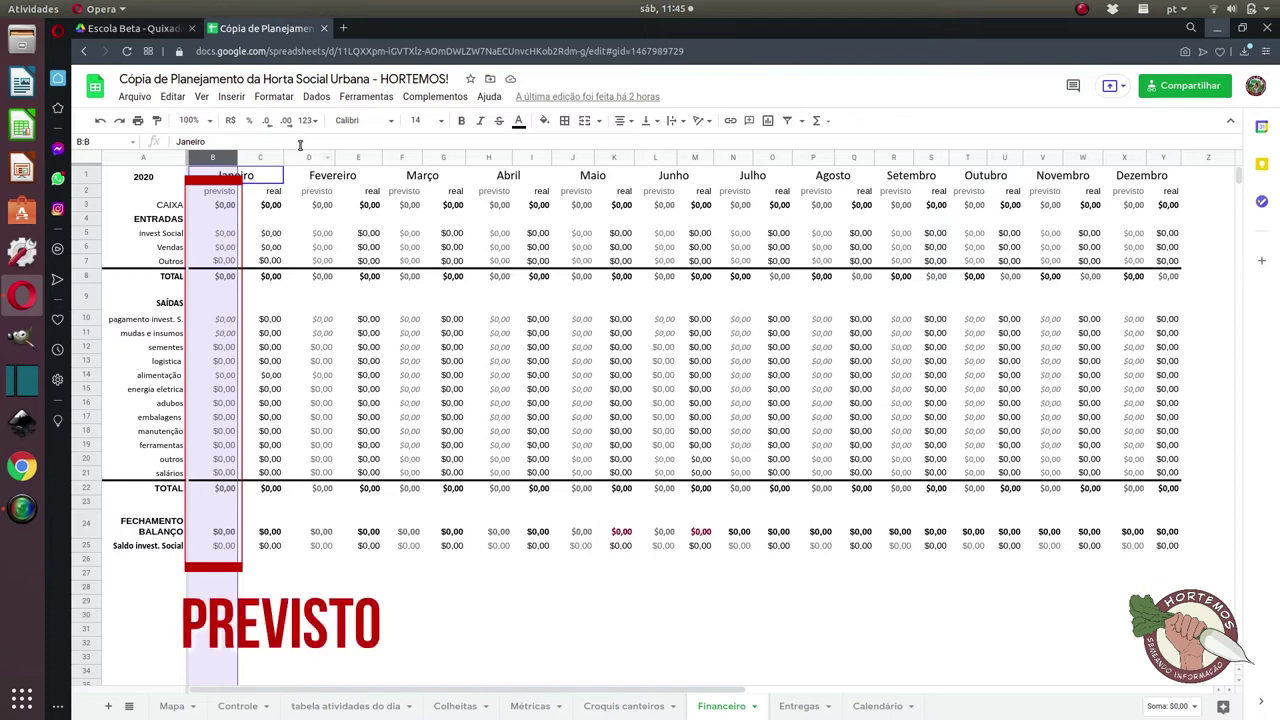
click(262, 158)
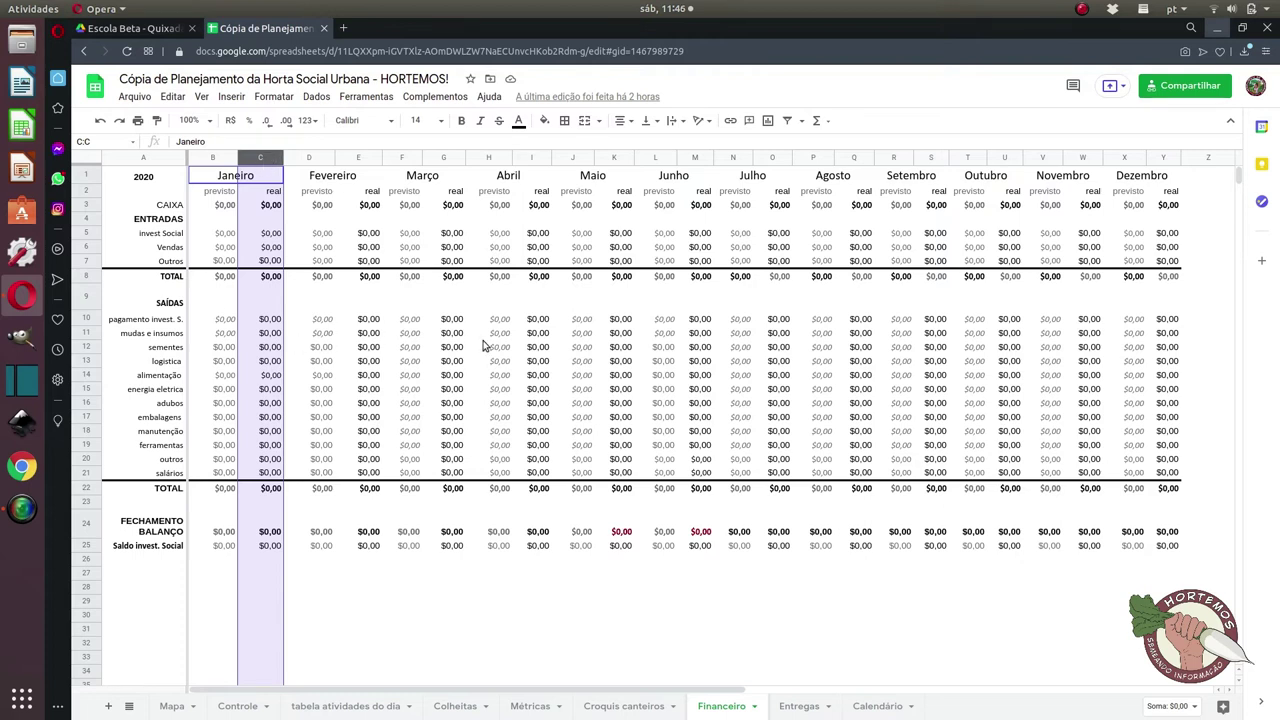
Step: Go through the Gleba 1 cells from Projeto to OBS in row 3 of the Entregas sheet
click(799, 706)
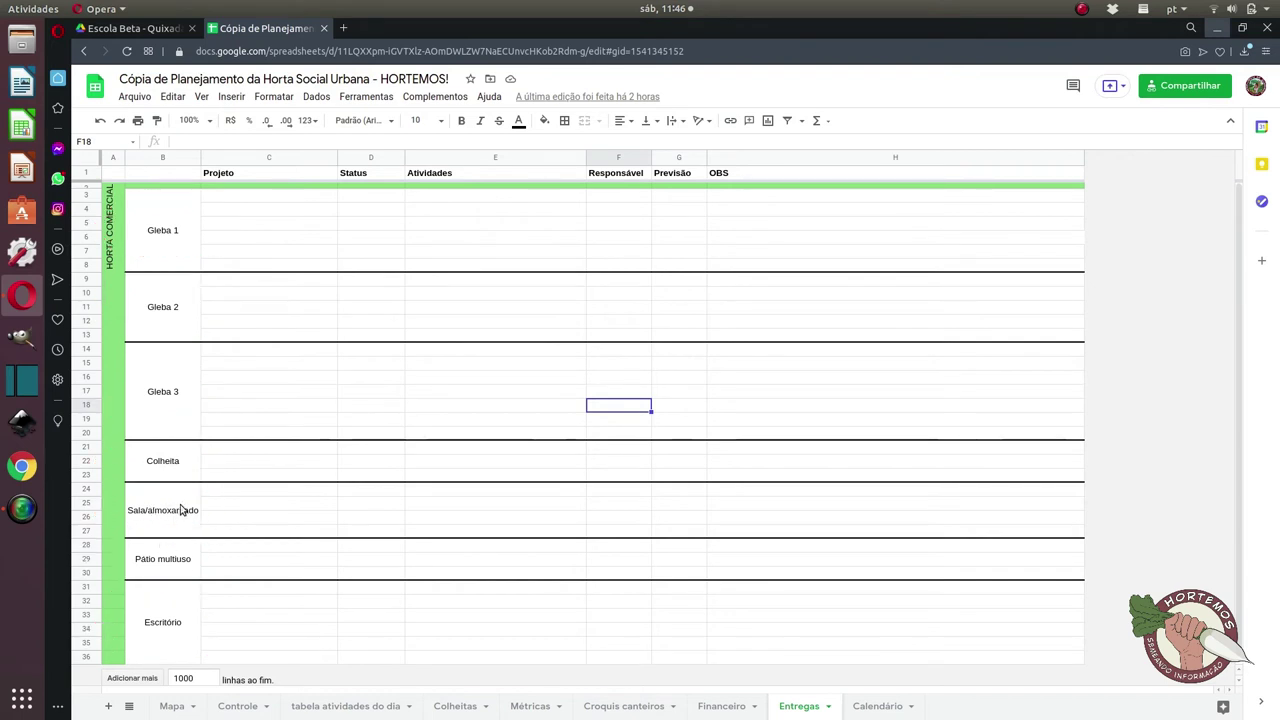
click(266, 204)
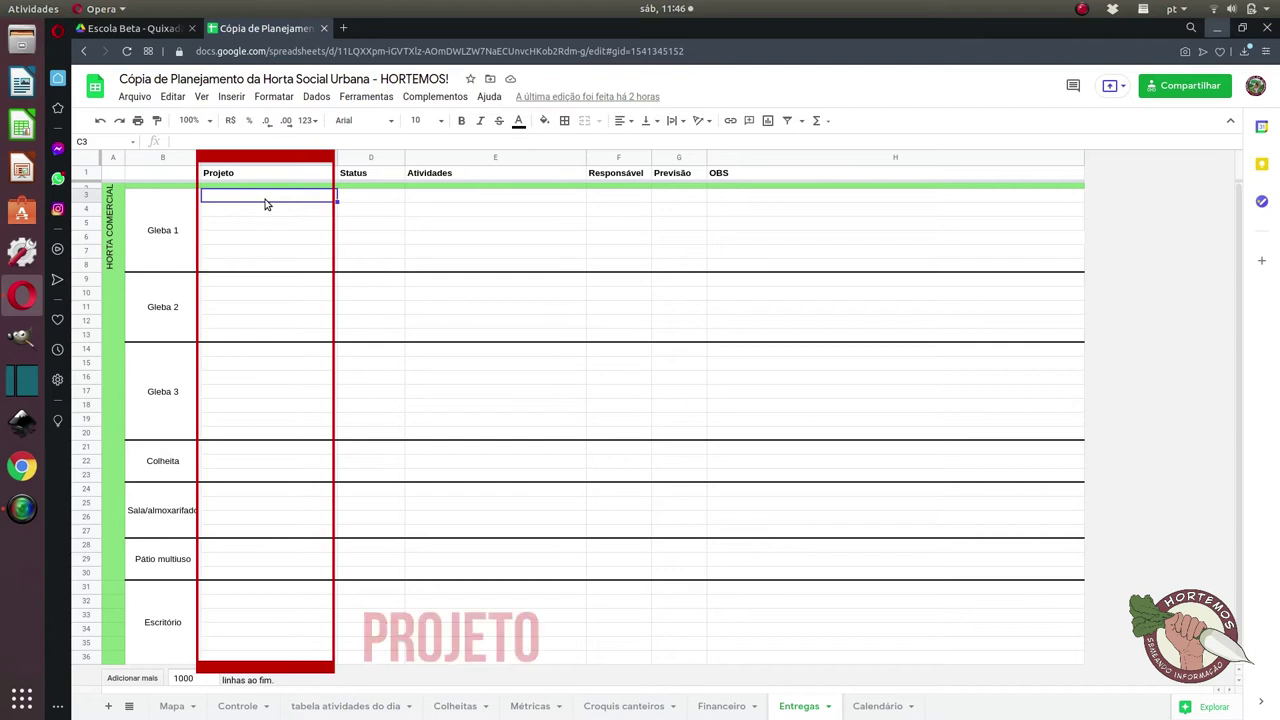
click(375, 206)
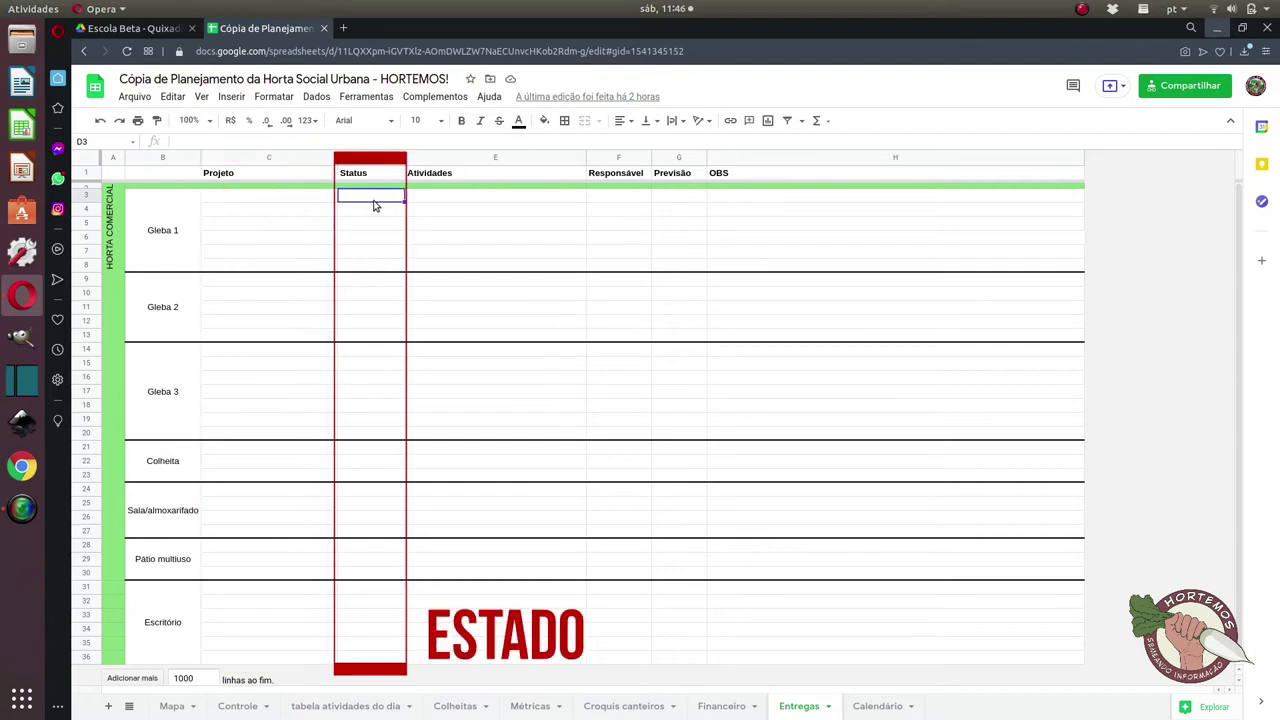
click(508, 202)
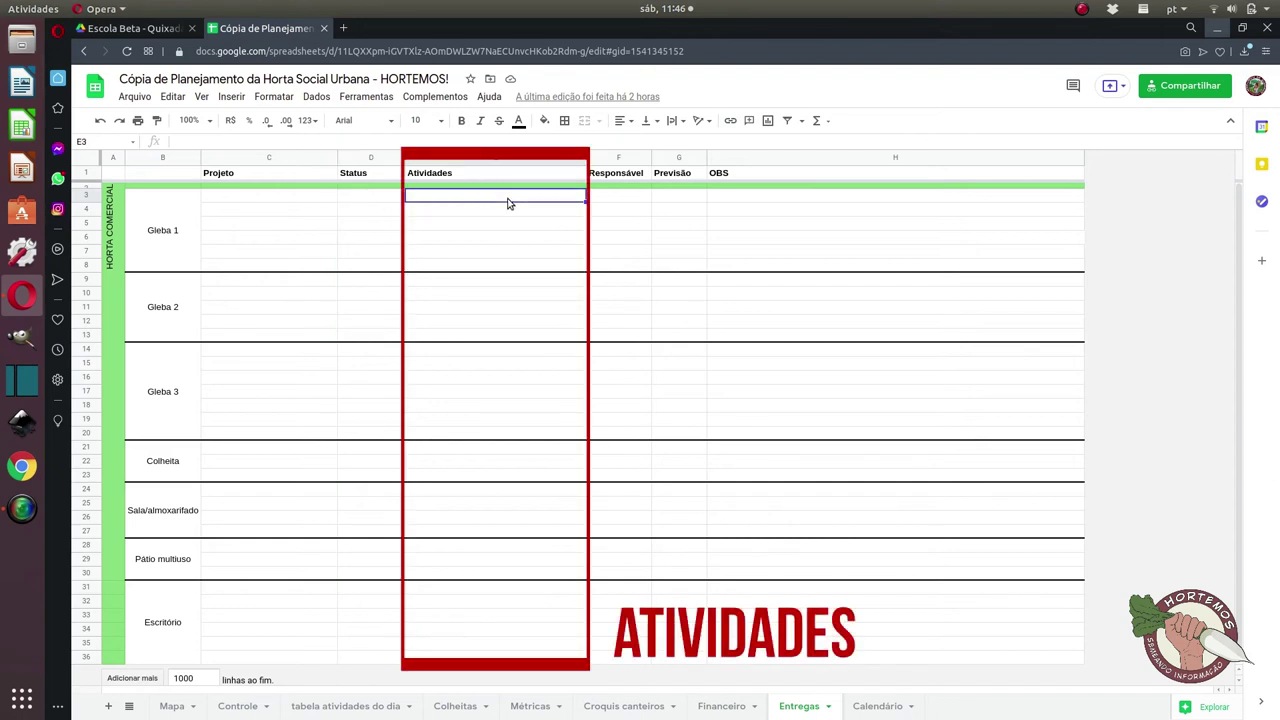
click(629, 200)
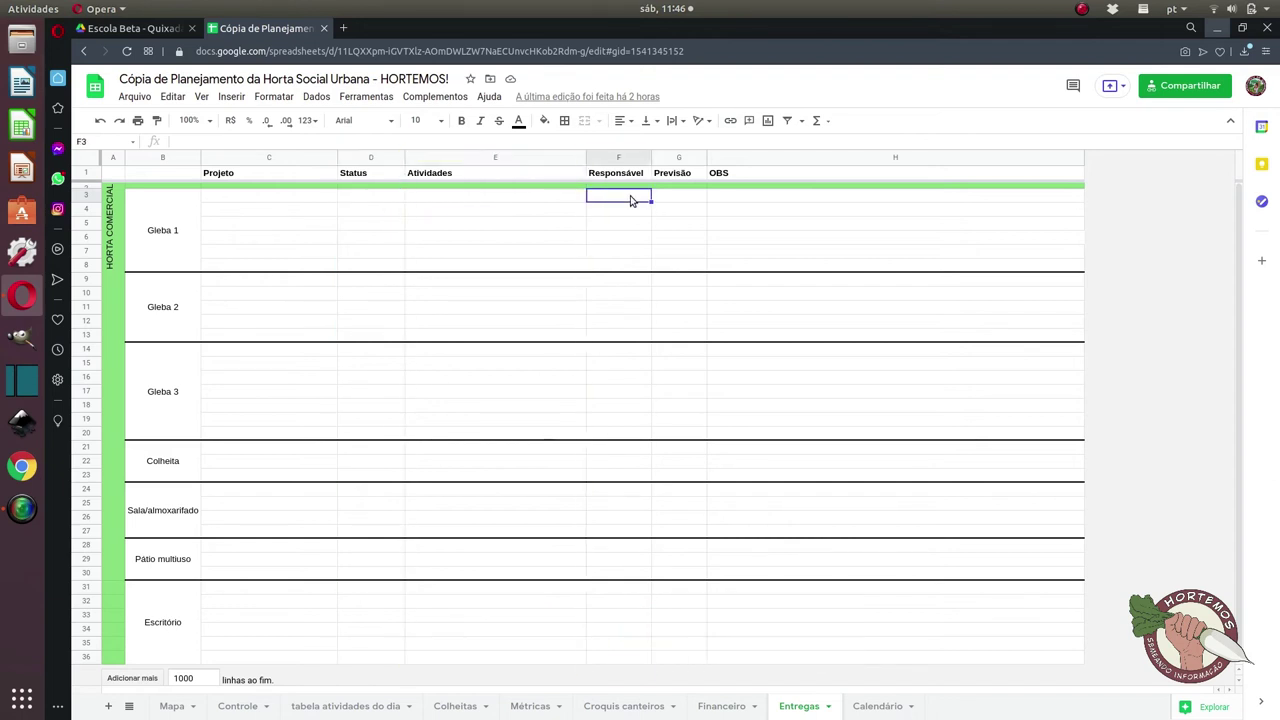
click(687, 200)
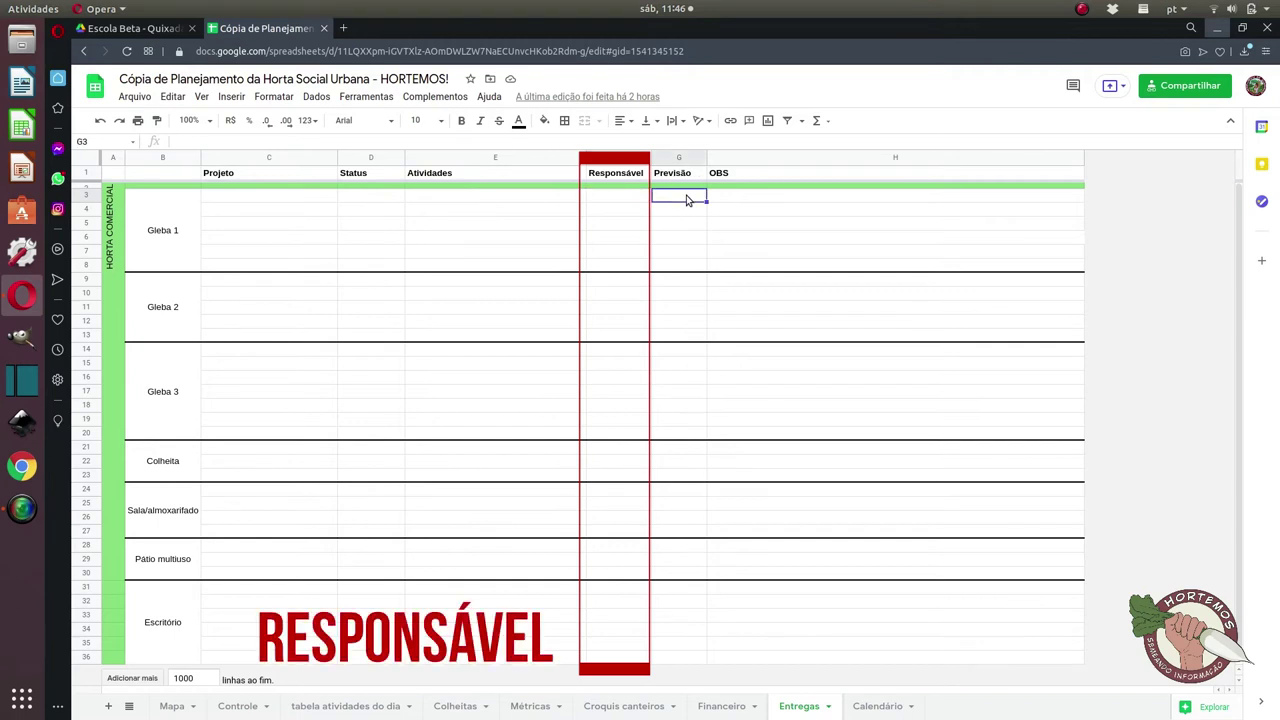
click(748, 202)
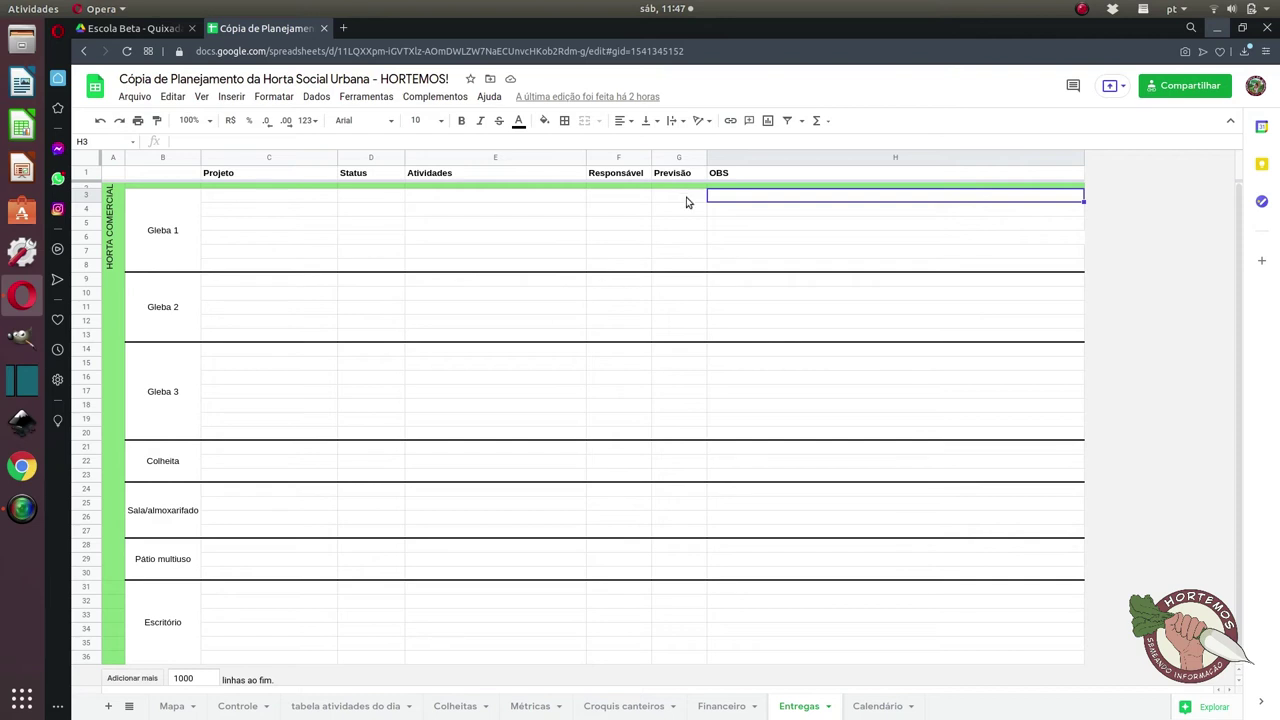
Step: Highlight the whole Responsável and Previsão columns in turn, and return to the first Atividades cell for Gleba 1
click(617, 160)
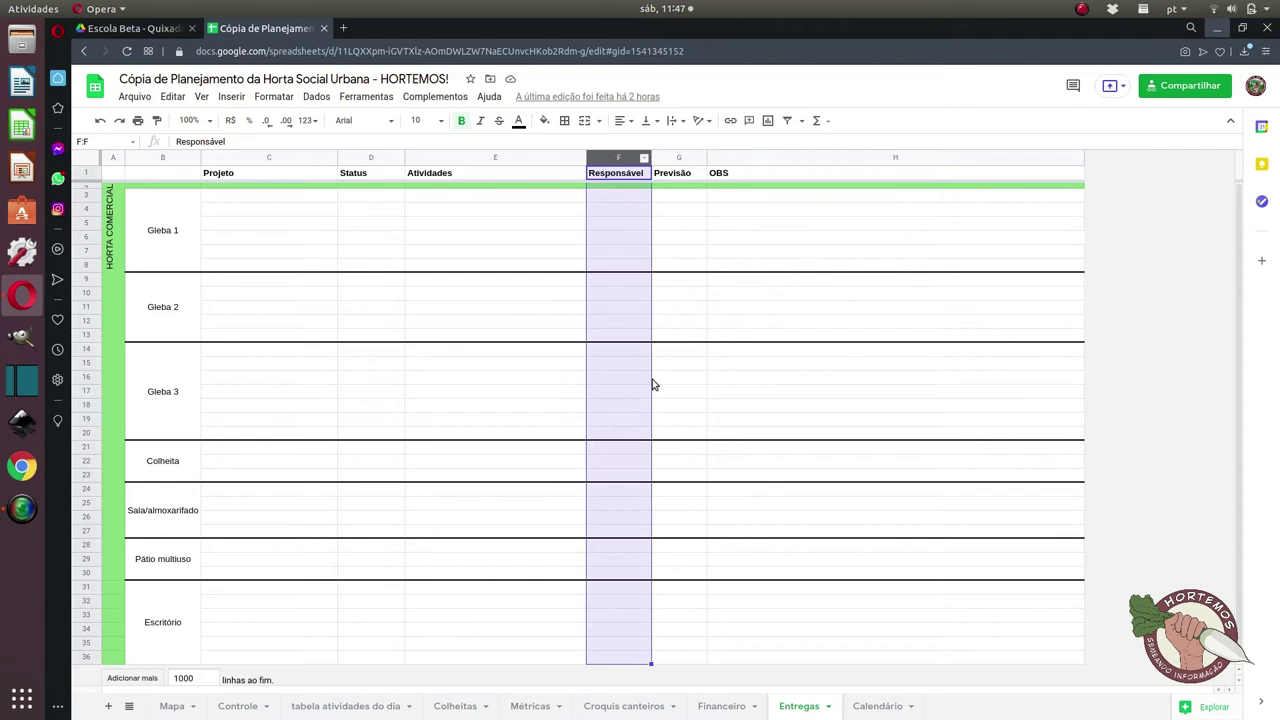
click(668, 160)
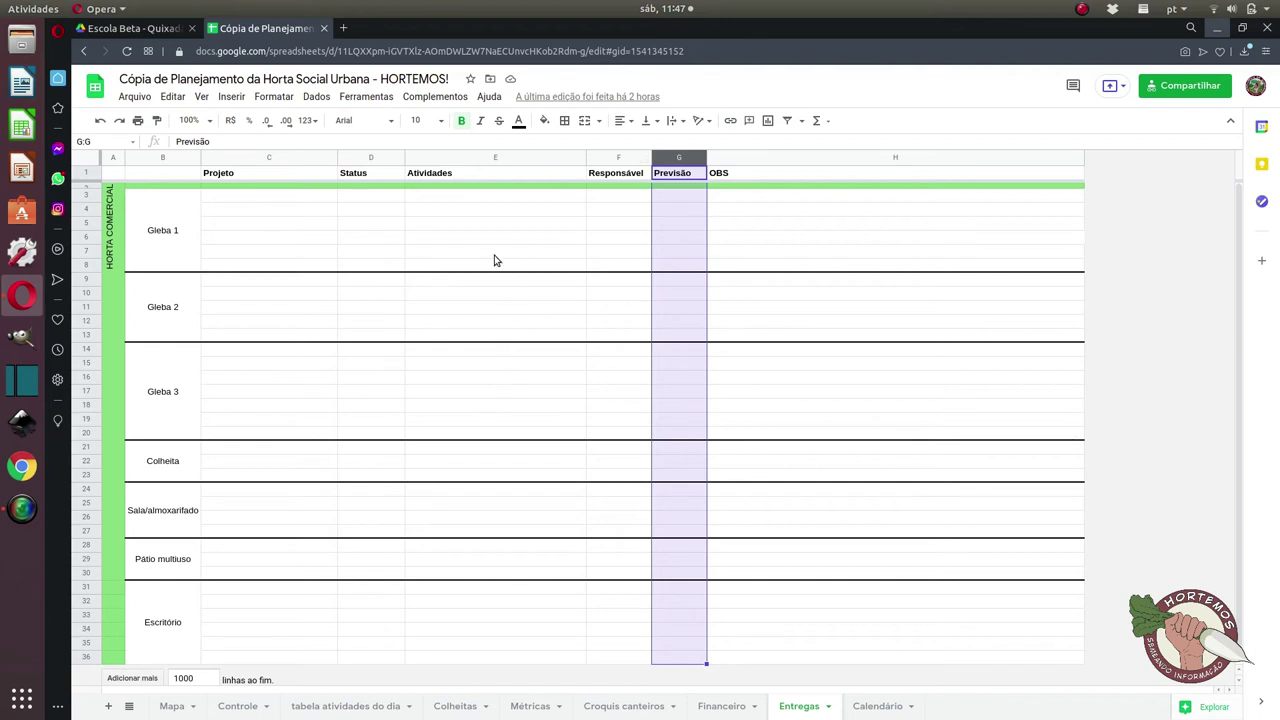
click(484, 203)
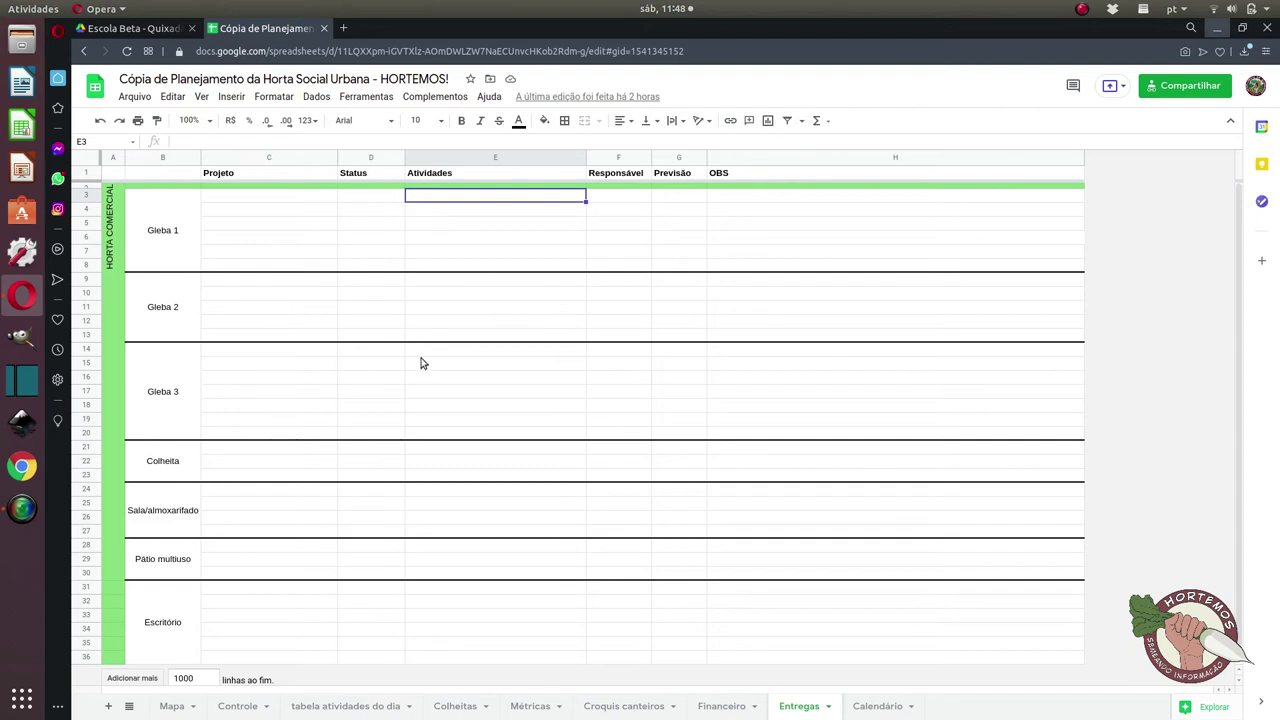
Step: View the 2020 calendar in the Calendário sheet and the Vendas column heading in the Colheitas sheet
click(877, 706)
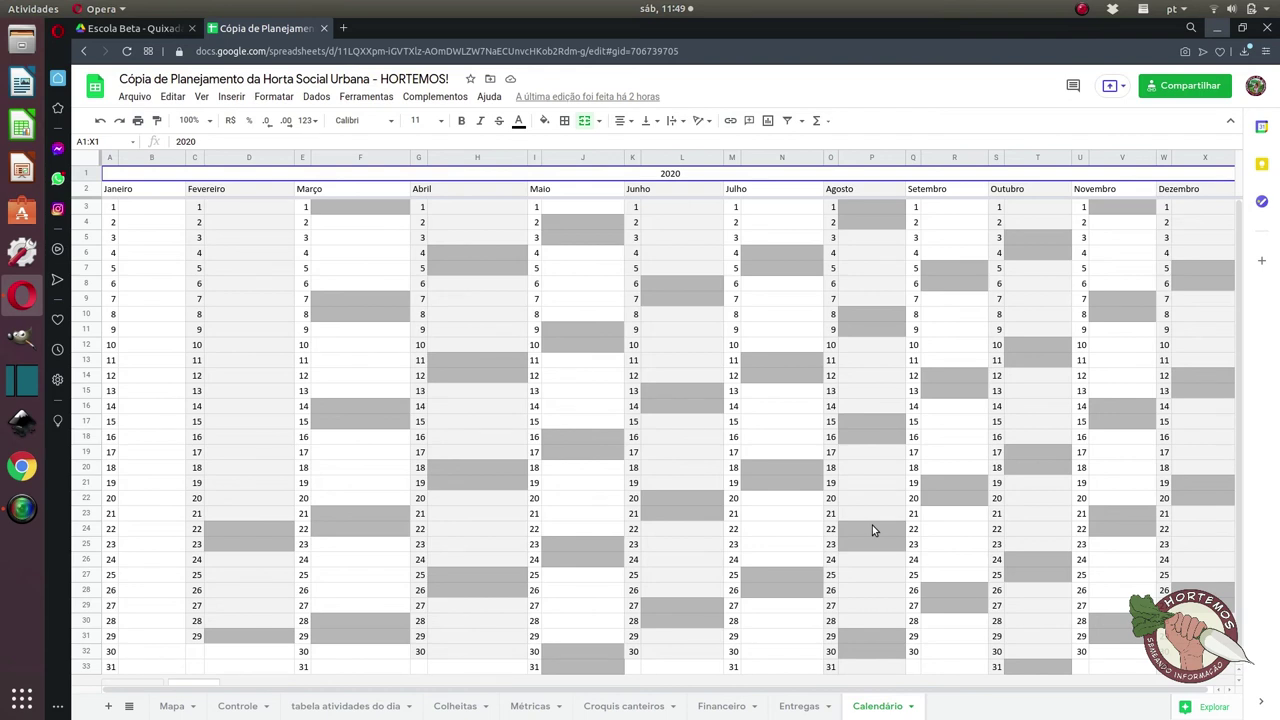
click(458, 709)
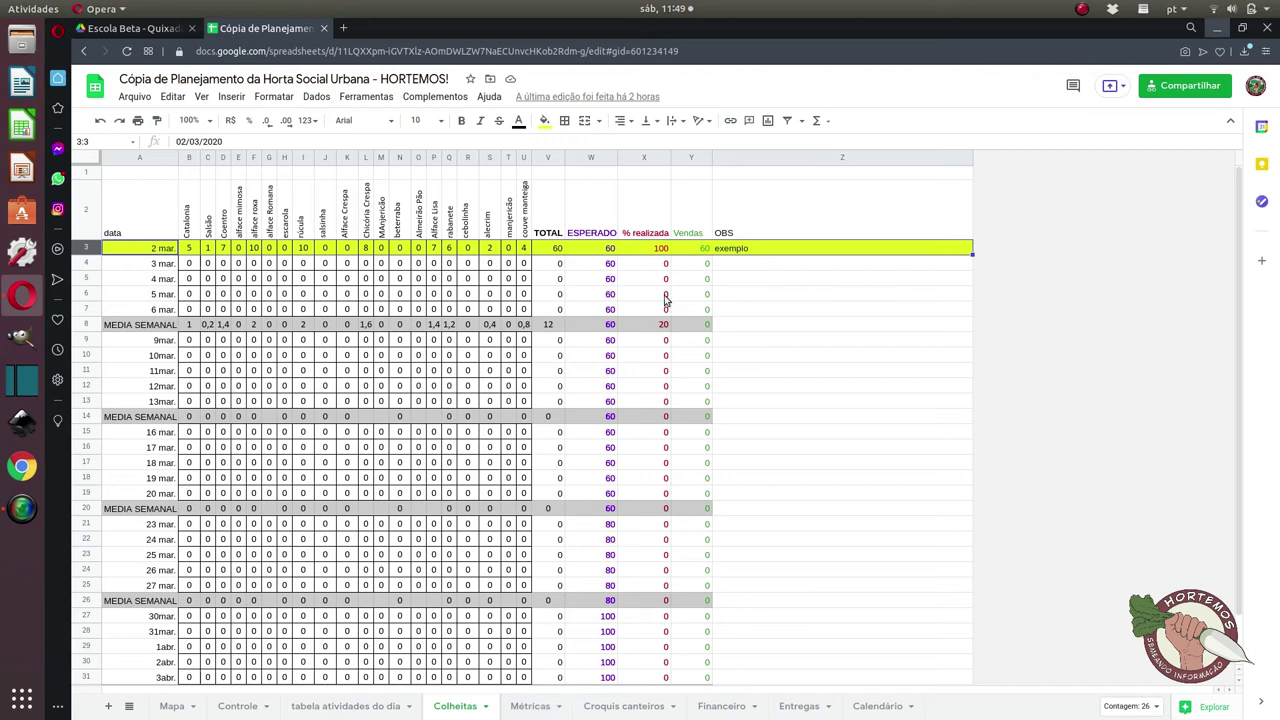
click(691, 226)
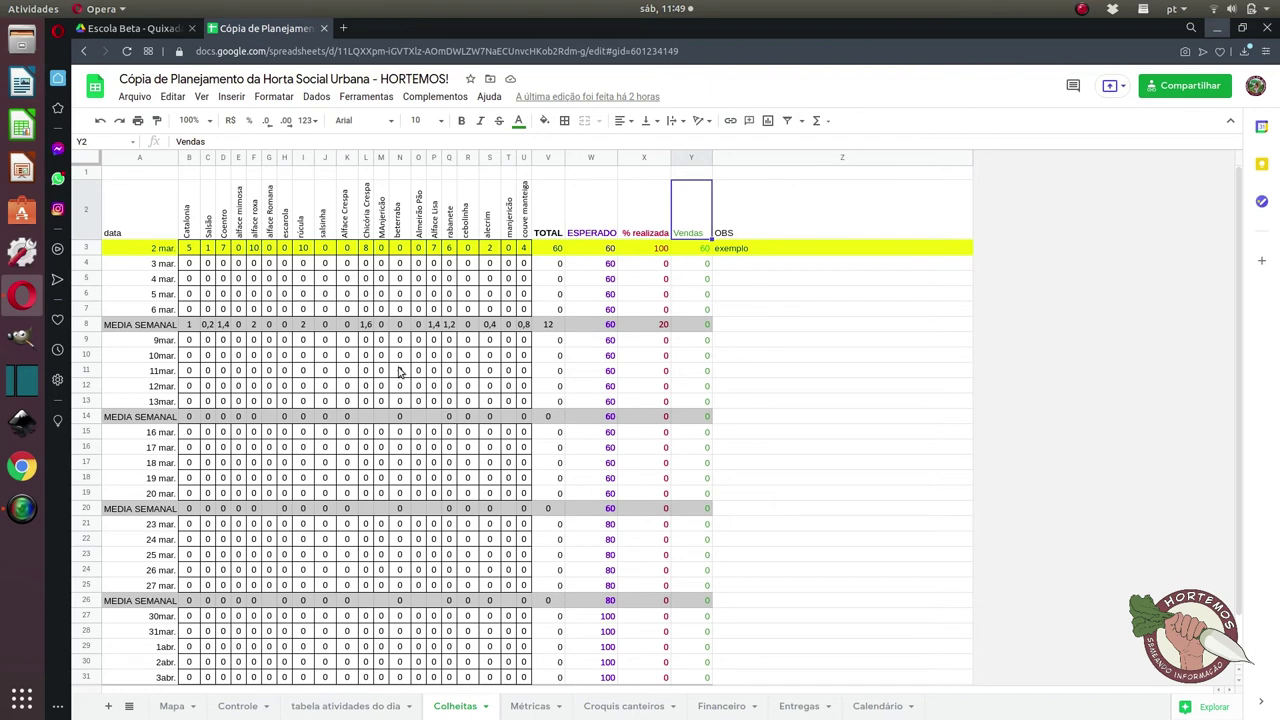
Step: Revisit the Métricas, Croquis canteiros, Financeiro, Entregas and Calendário sheets in order
click(529, 706)
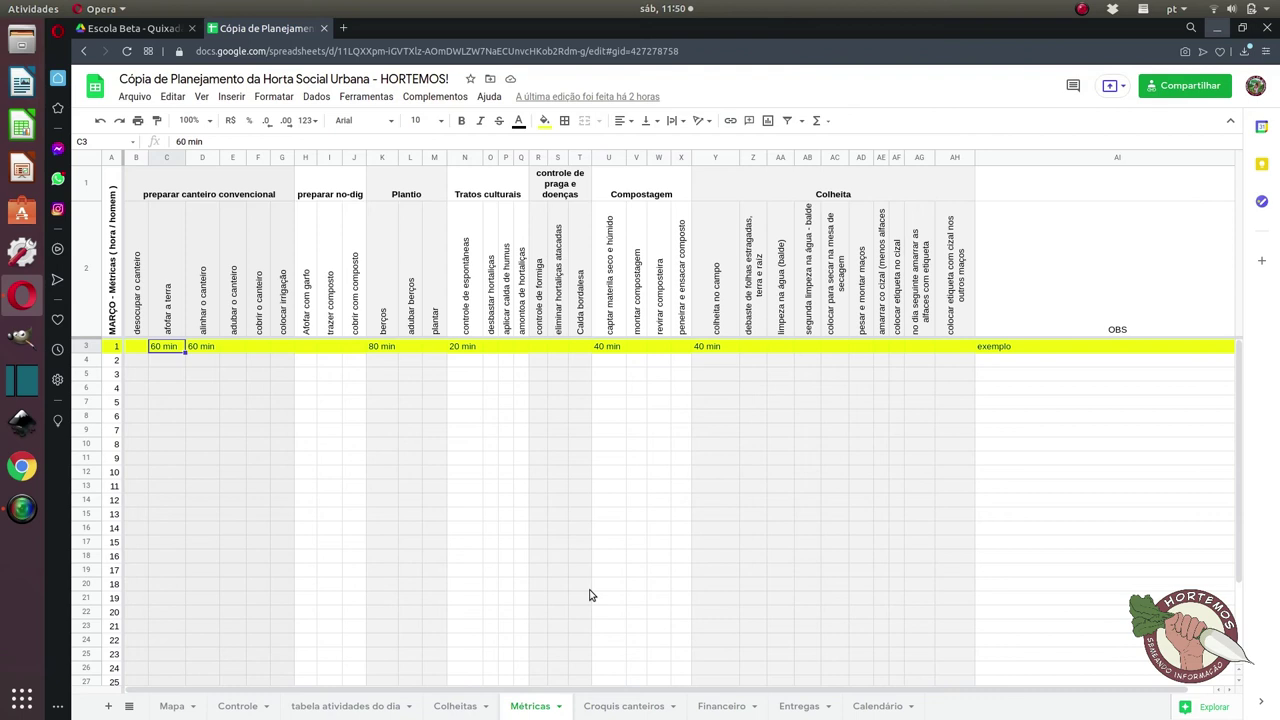
click(628, 707)
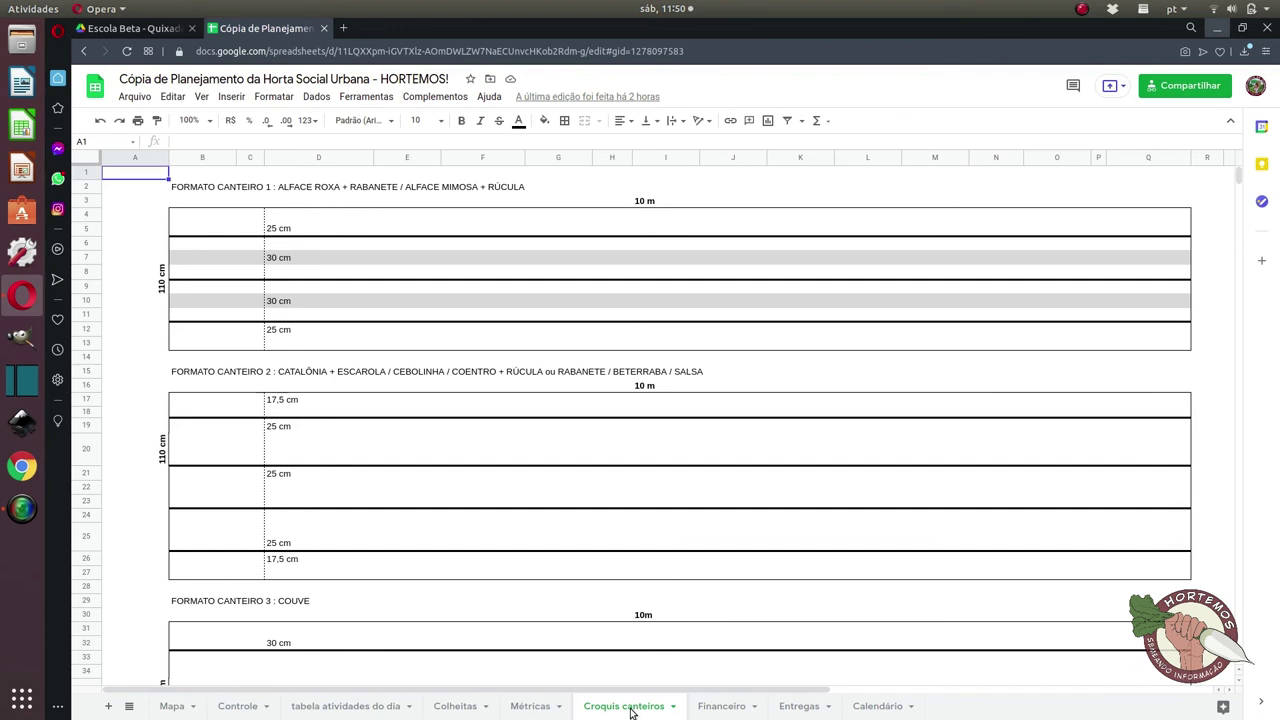
click(733, 714)
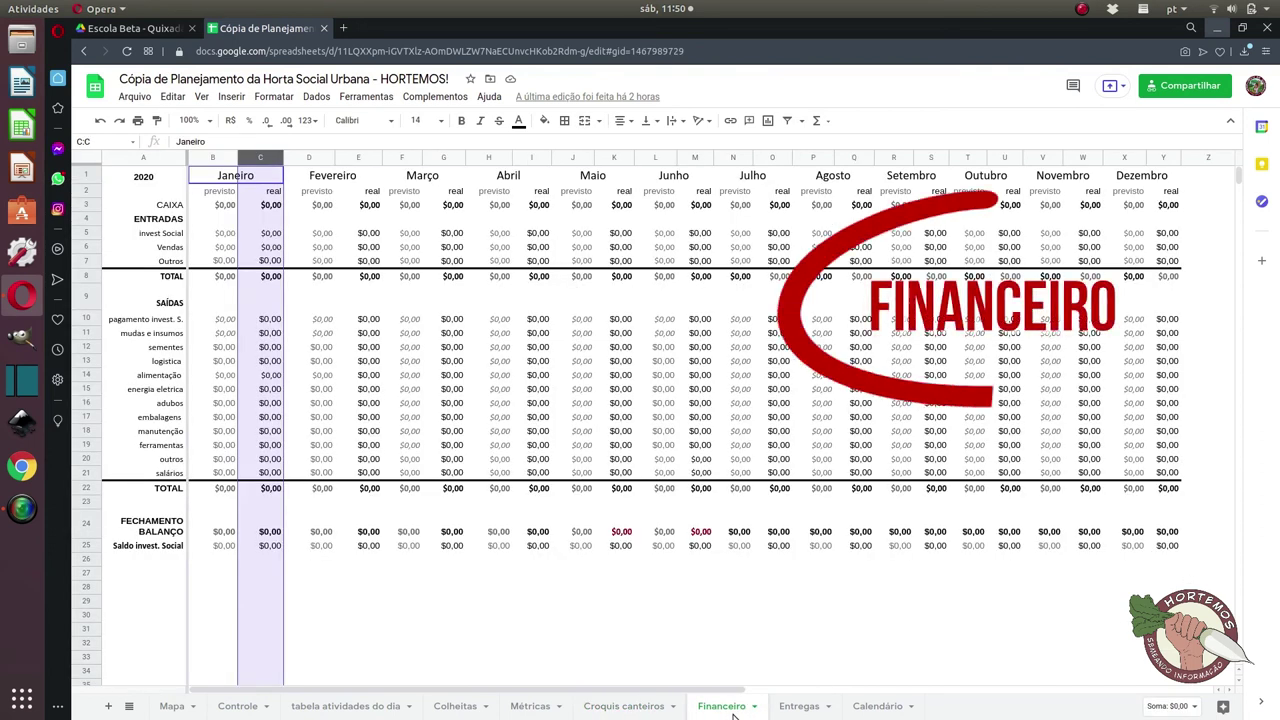
click(598, 607)
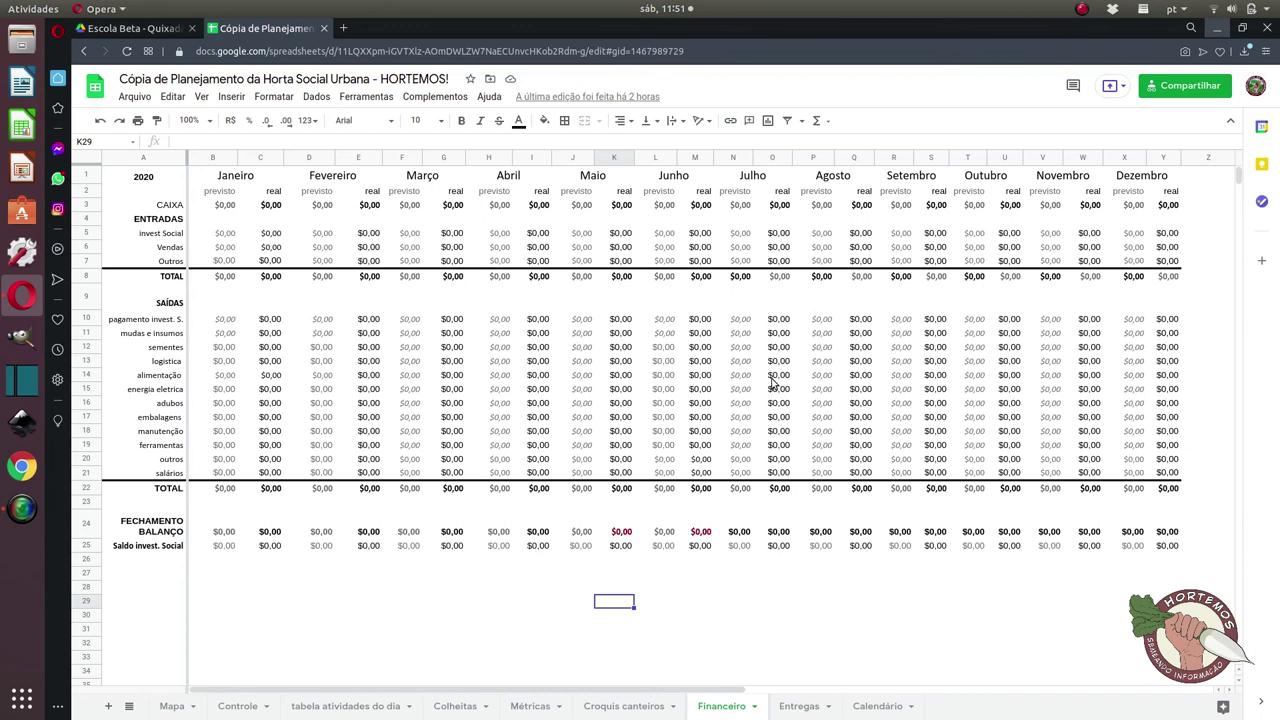
click(806, 709)
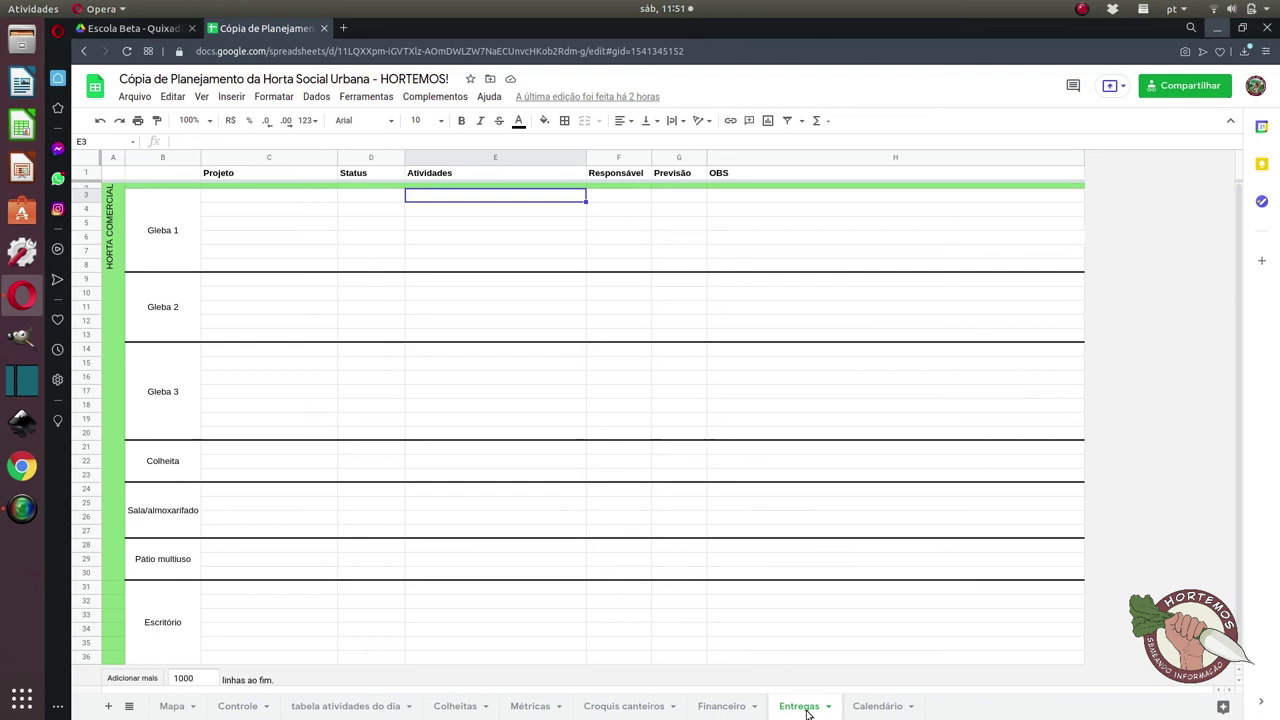
click(884, 709)
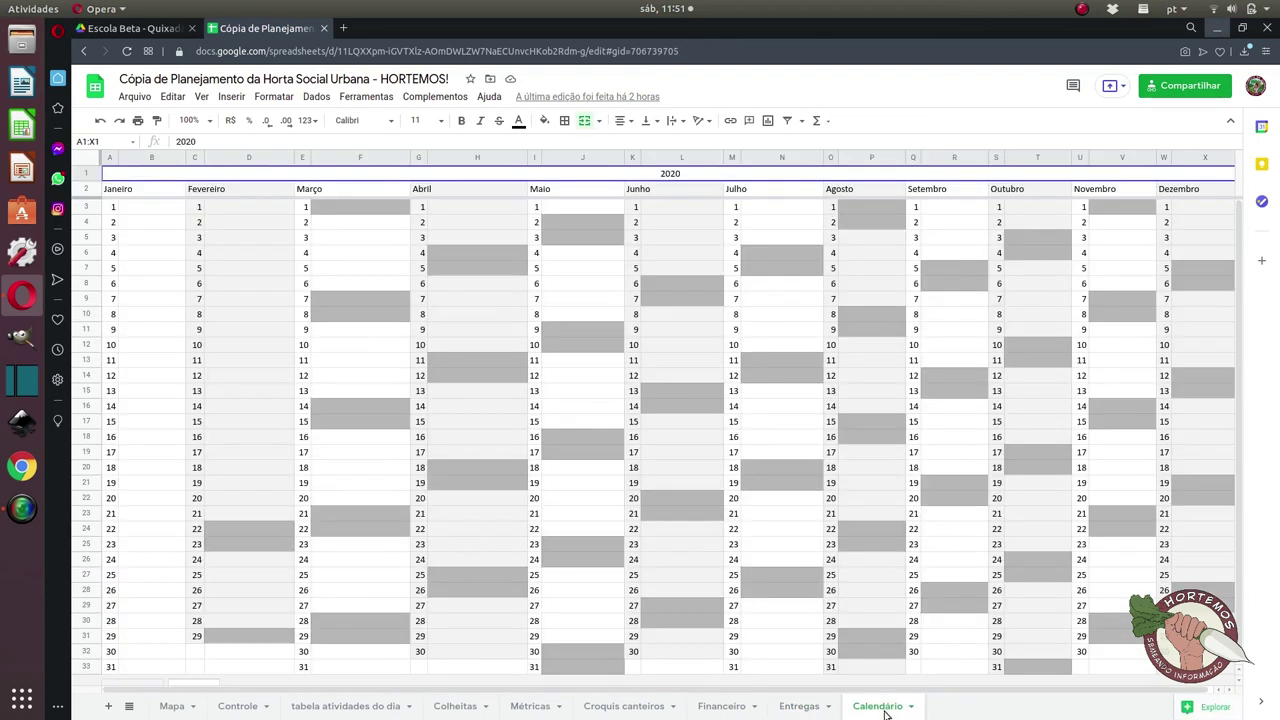